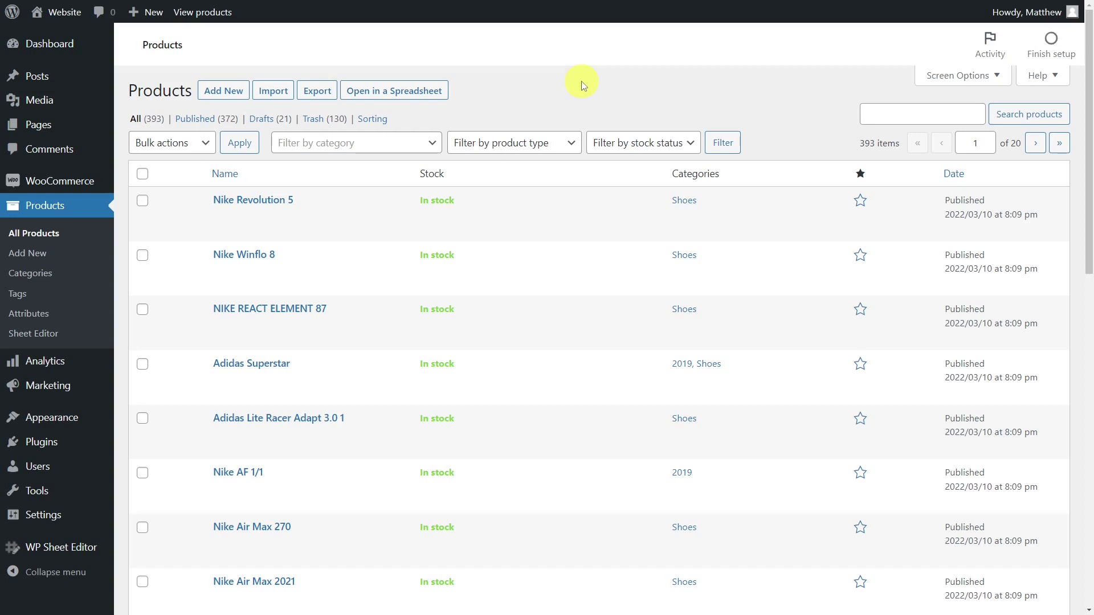
Open the product list in the spreadsheet editor and enable advanced filters in its search.
left_click(424, 90)
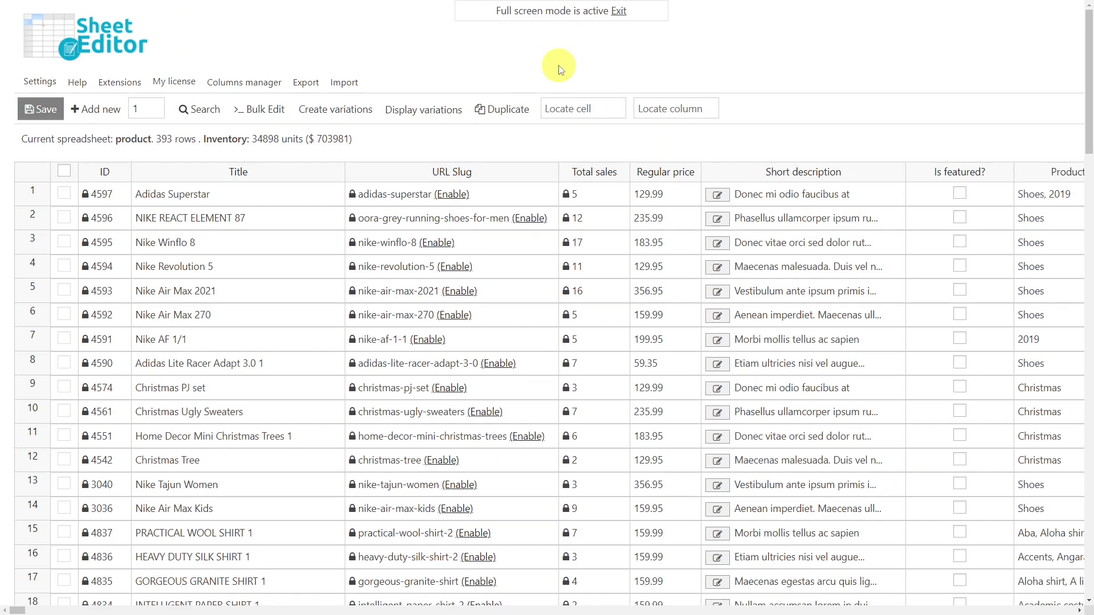
left_click(195, 111)
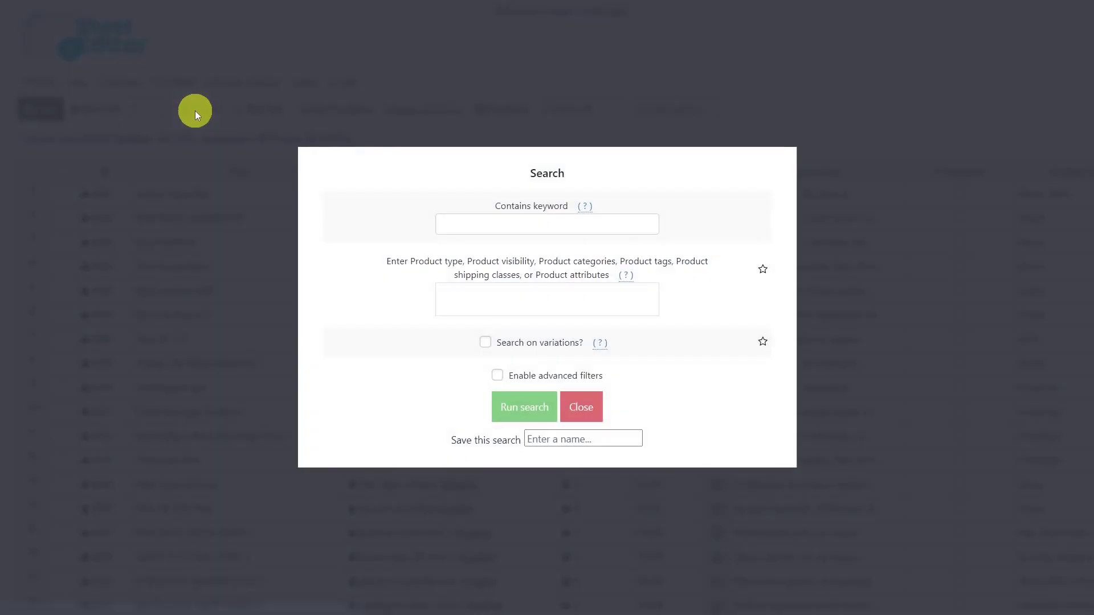
left_click(497, 375)
Filter the spreadsheet to products whose Total sales (total_sales) is <= 10.
left_click(434, 337)
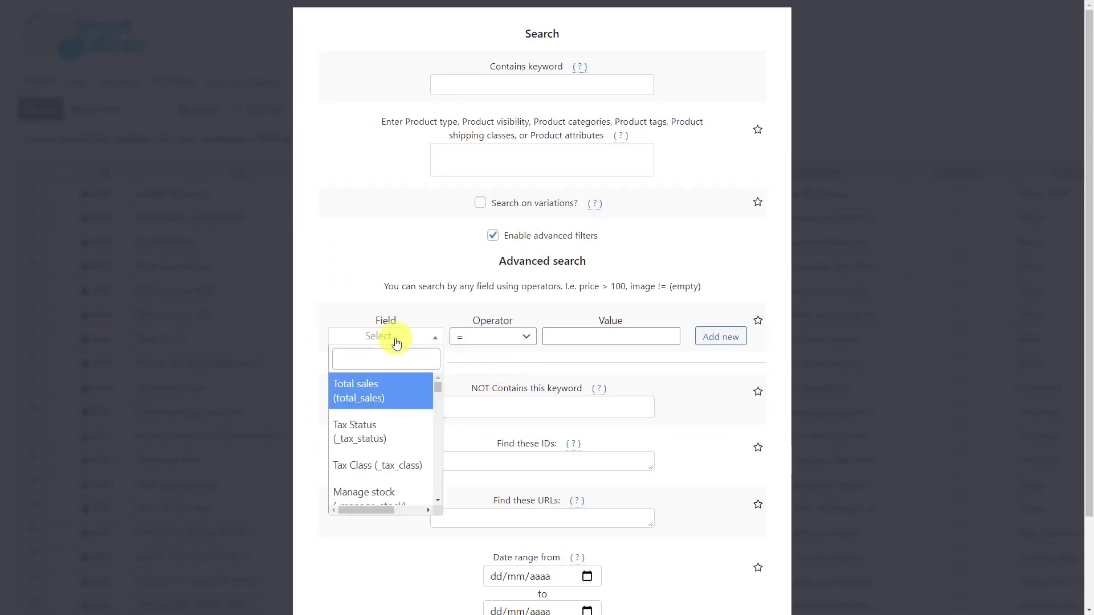
left_click(386, 384)
left_click(490, 350)
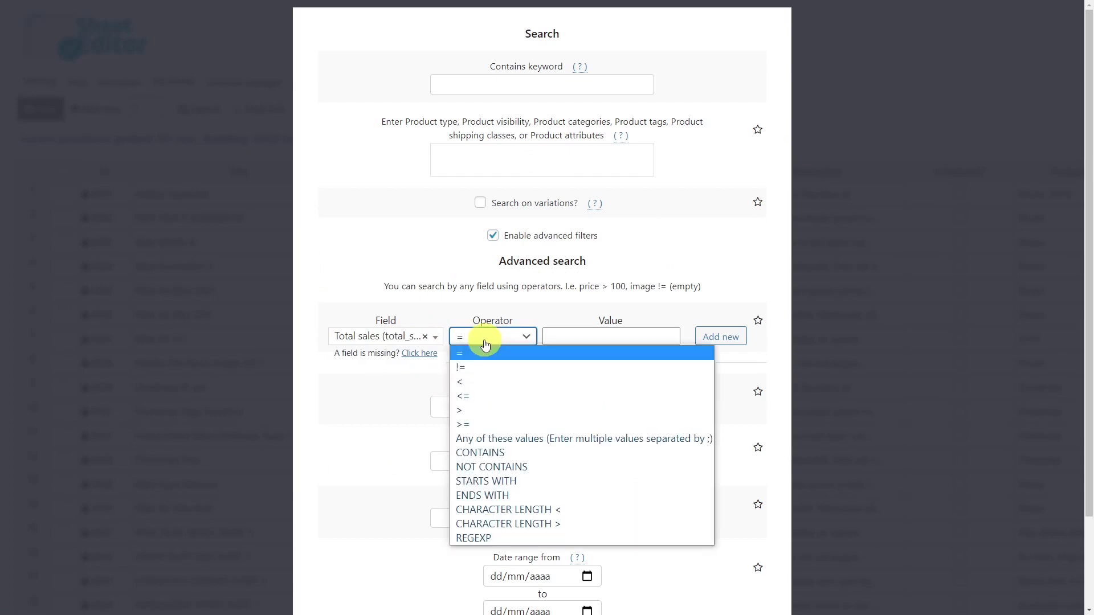
left_click(470, 394)
left_click(577, 339)
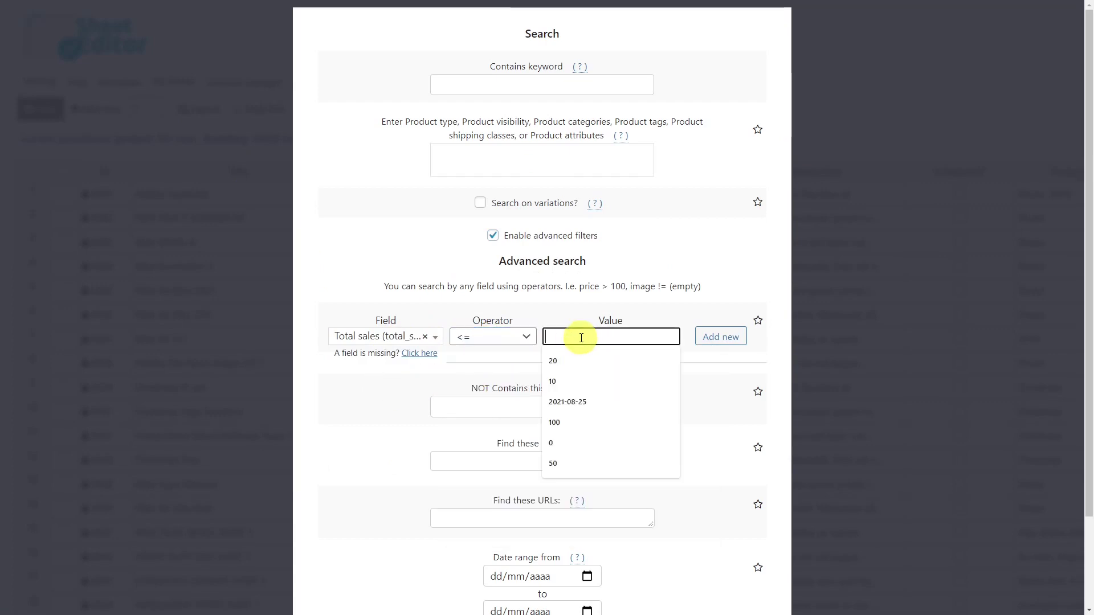
type("10")
left_click(552, 364)
scroll(559, 364, "down", 2)
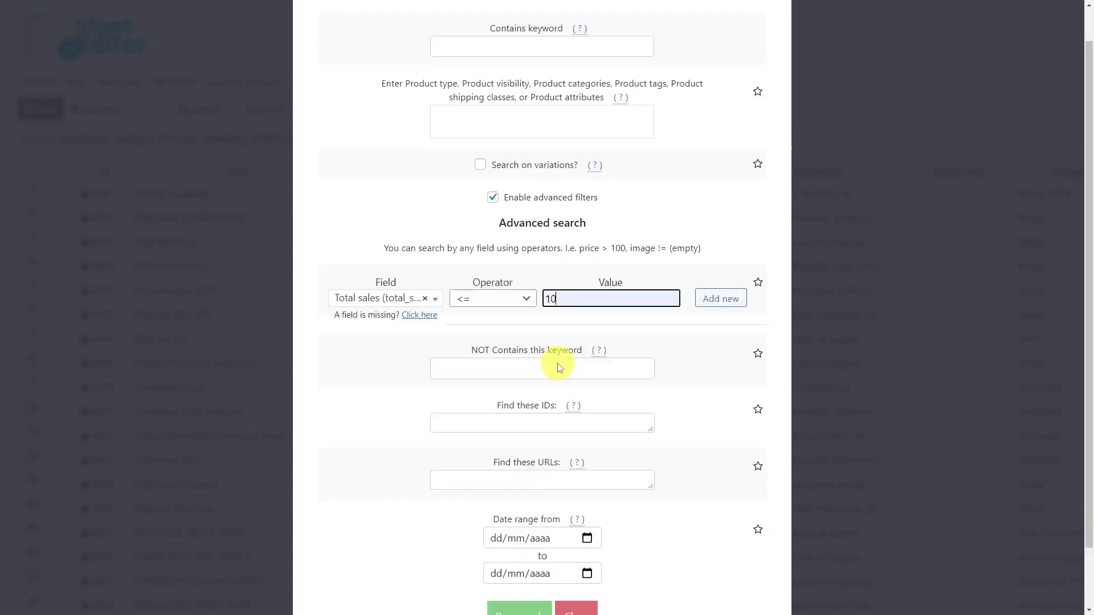
left_click(525, 546)
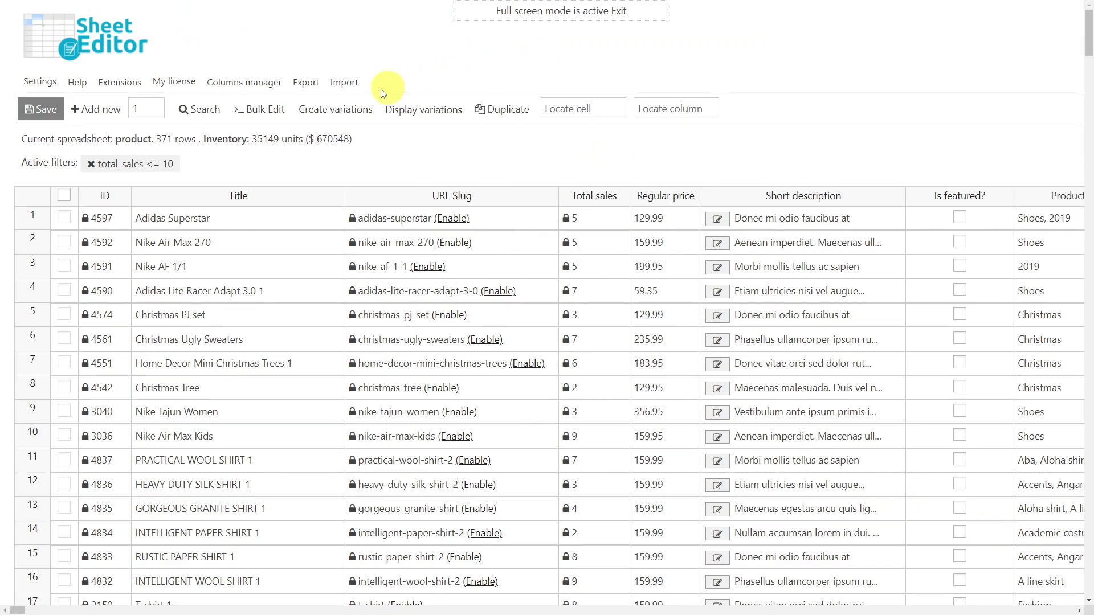
Set up a bulk edit of the Regular price field for all rows from the current search.
left_click(275, 109)
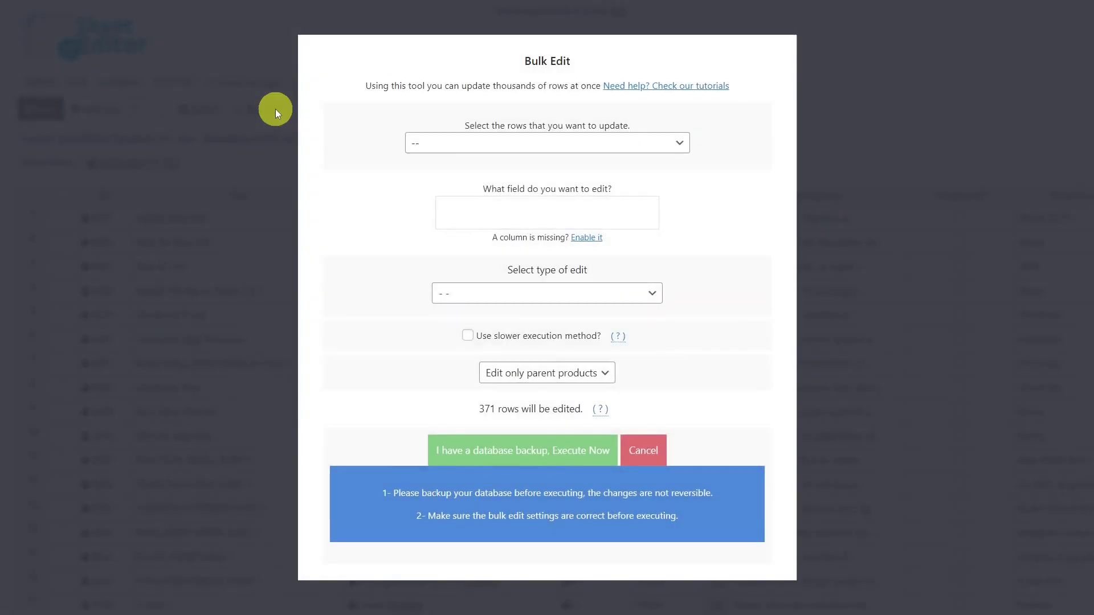
left_click(678, 147)
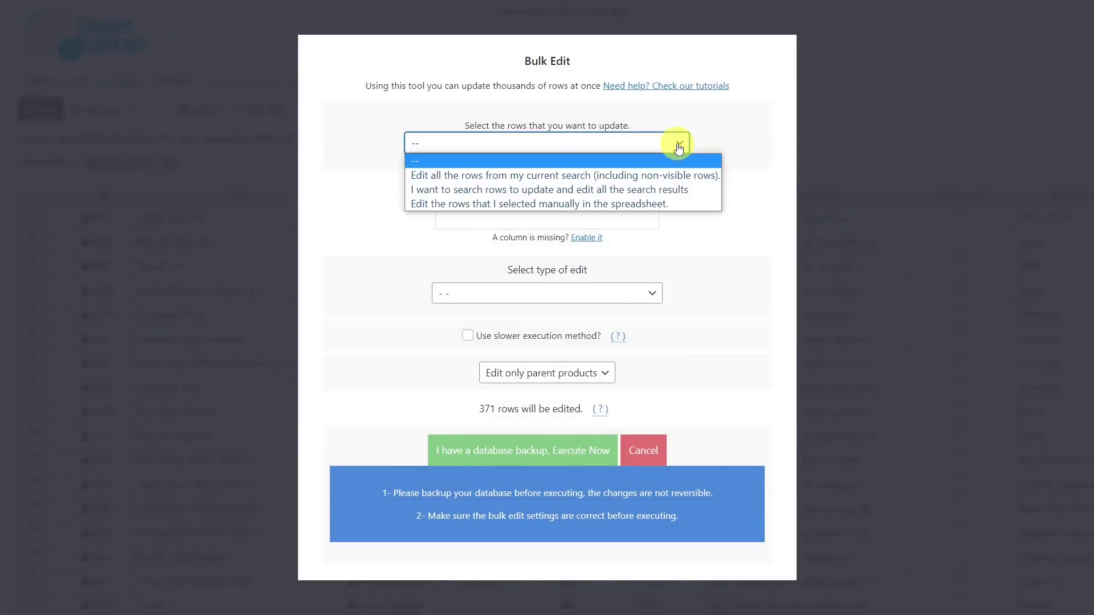
left_click(575, 180)
left_click(570, 212)
type("reg")
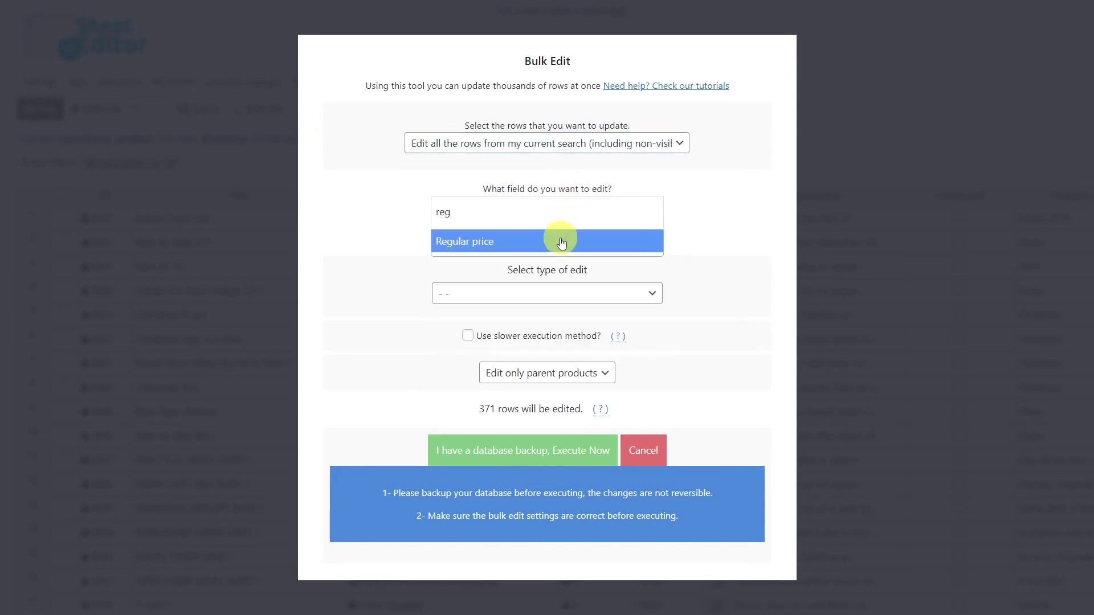
left_click(563, 242)
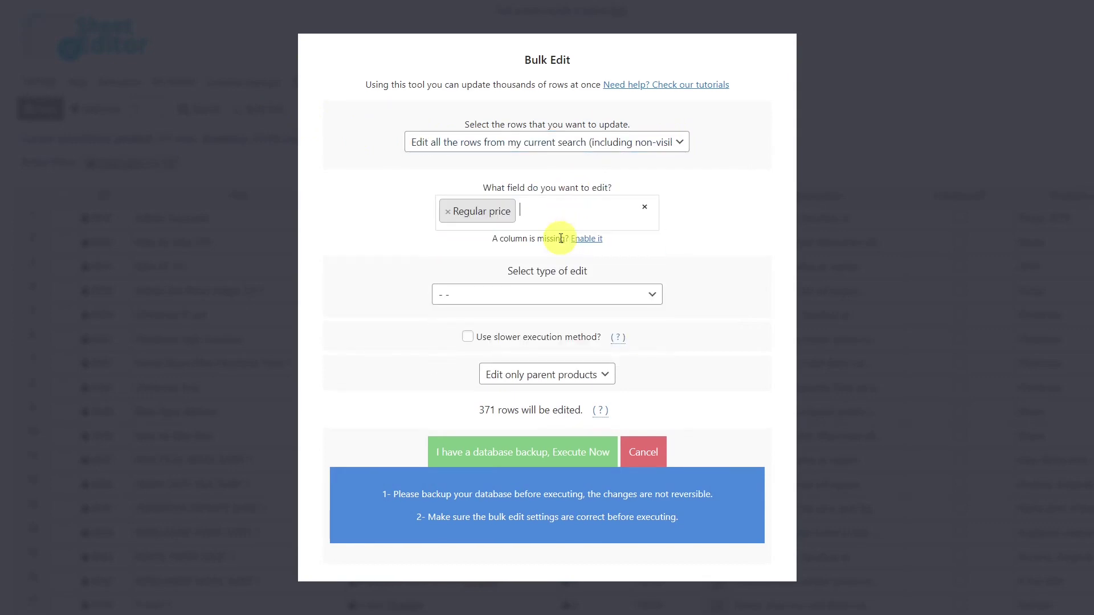
Use Increase by percentage with 30 on the regular prices, execute the bulk edit and close its results.
left_click(564, 295)
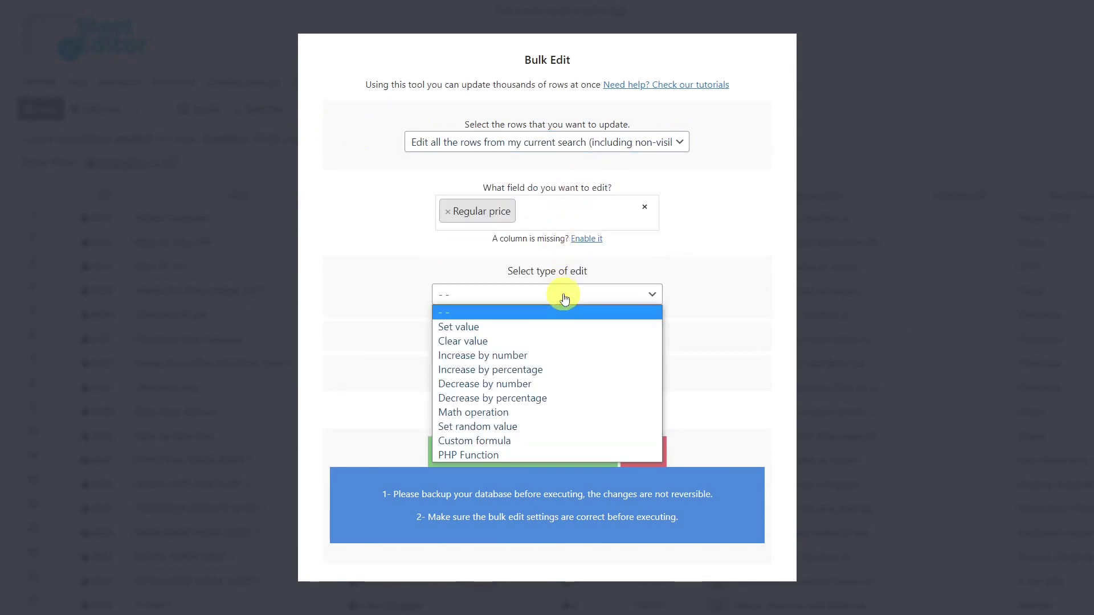
left_click(556, 367)
left_click(556, 342)
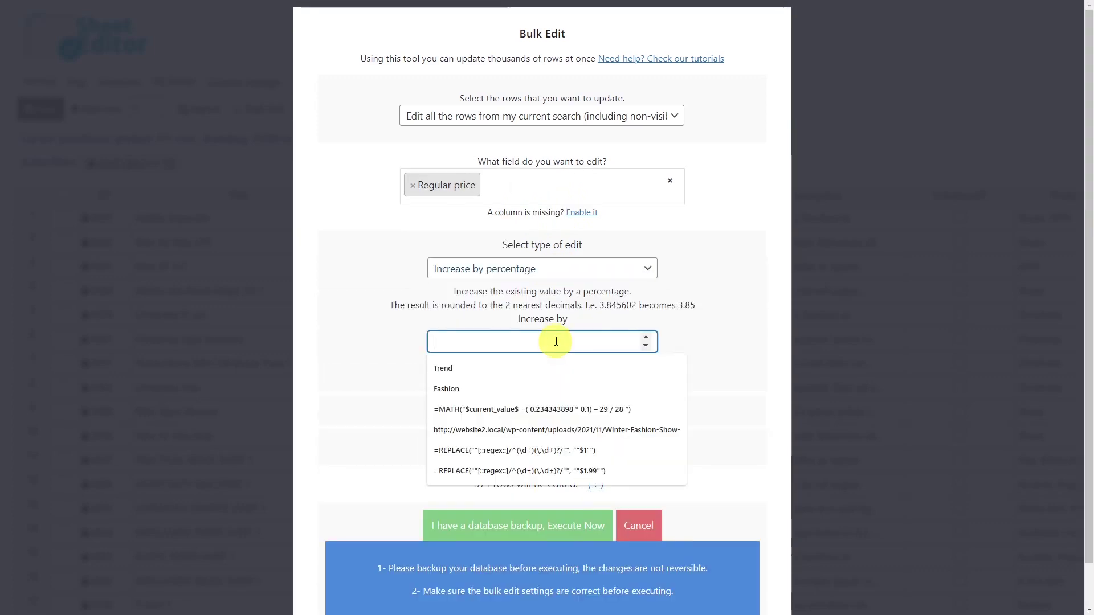
type("30")
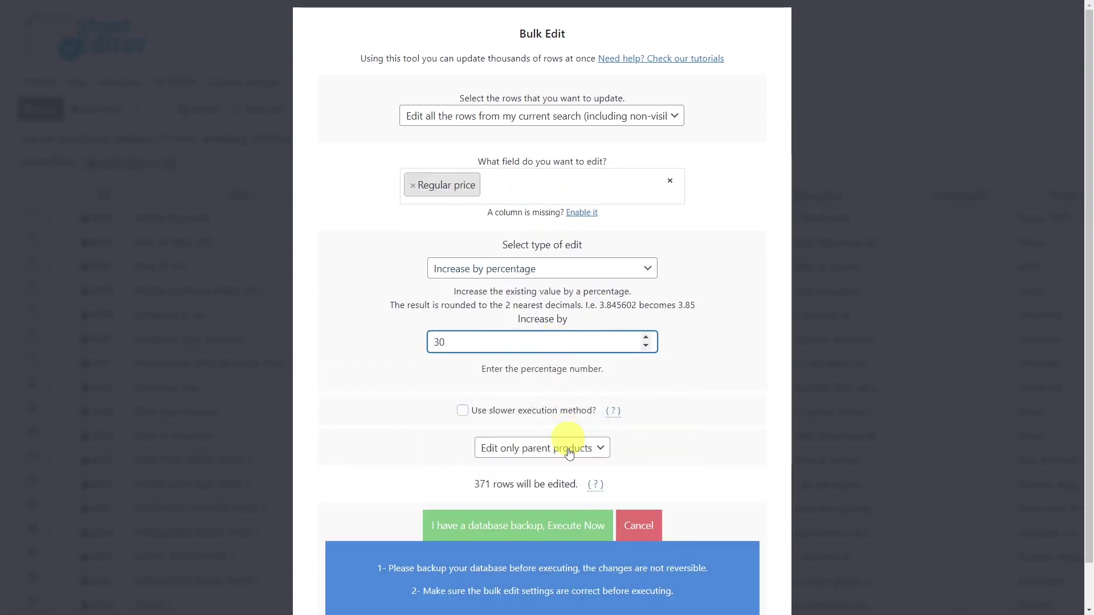
left_click(546, 527)
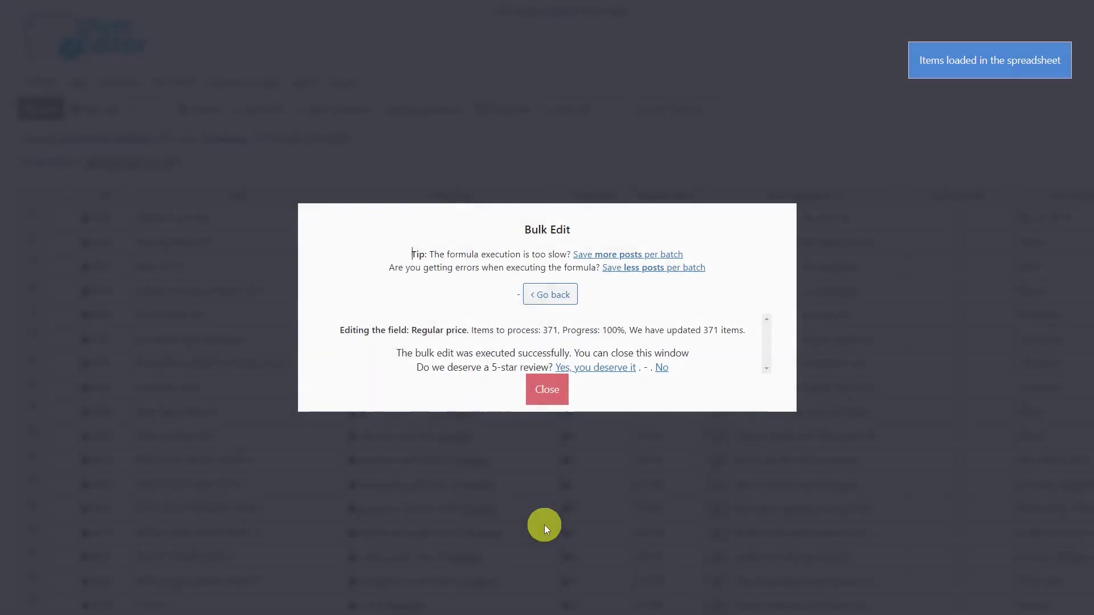
left_click(548, 397)
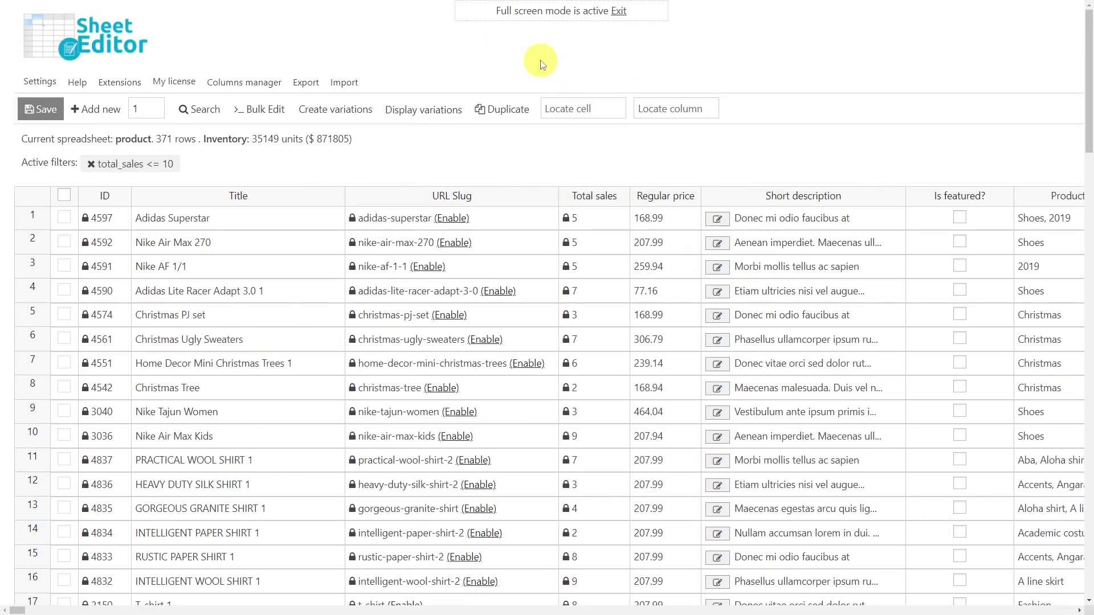
Set up a bulk edit of the Title field for all rows from the current search.
left_click(262, 107)
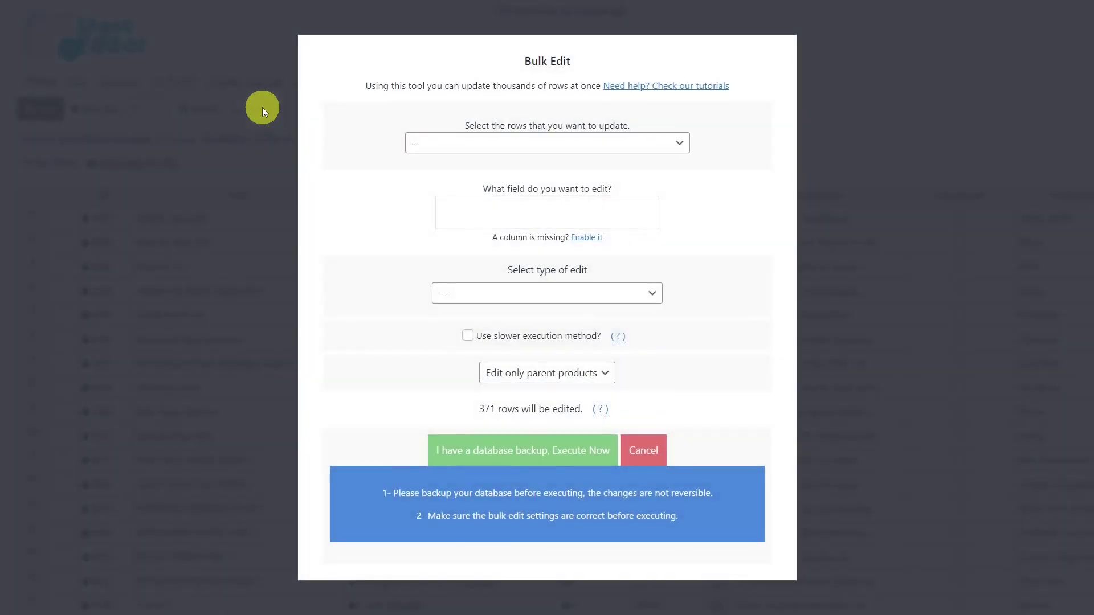
left_click(655, 142)
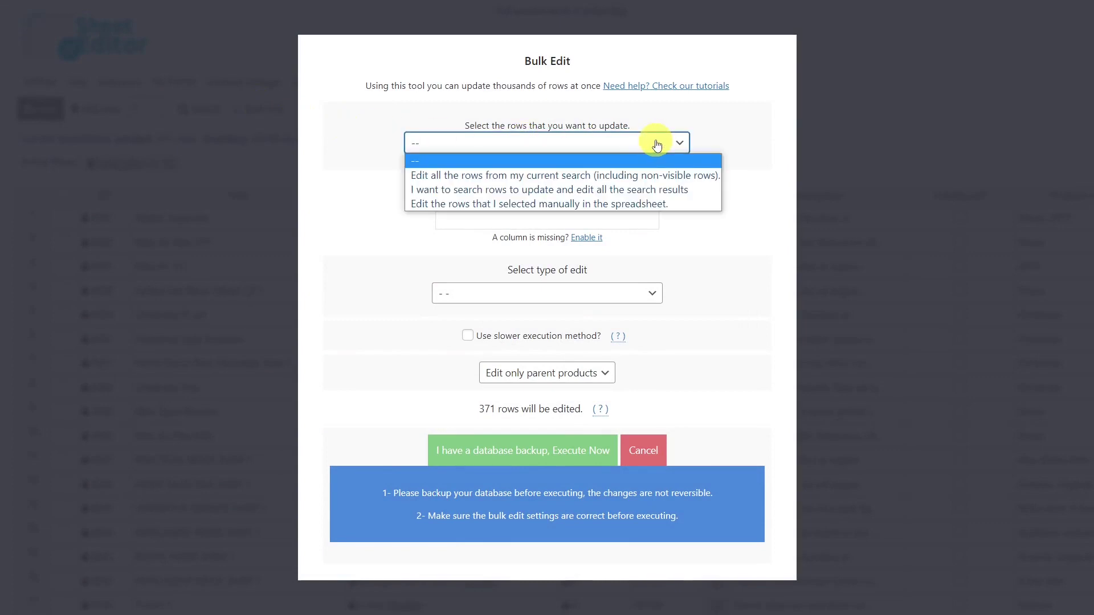
left_click(557, 176)
left_click(557, 212)
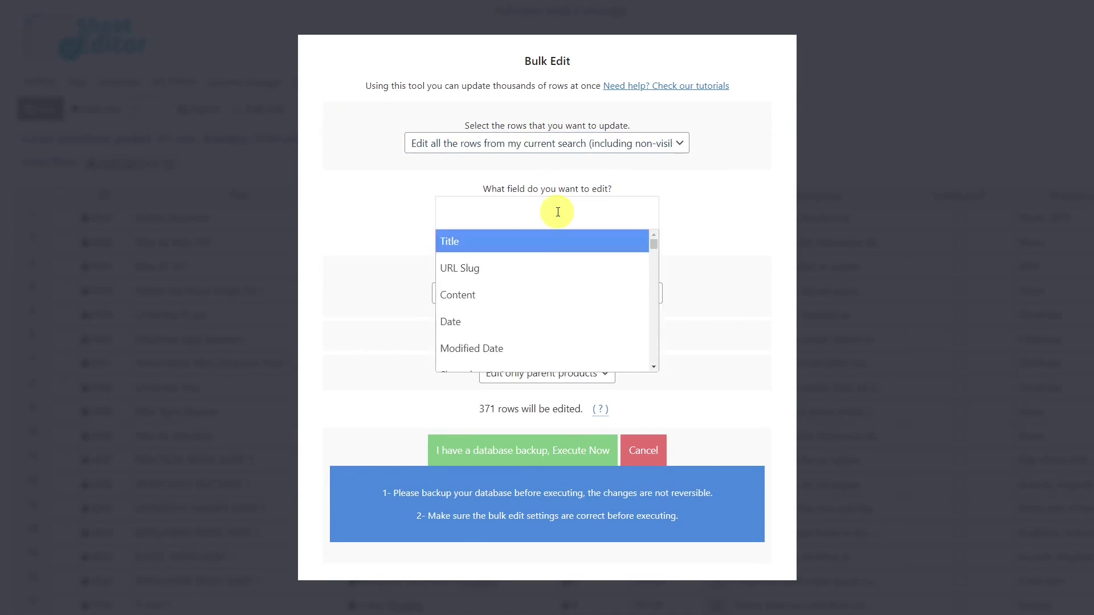
left_click(532, 241)
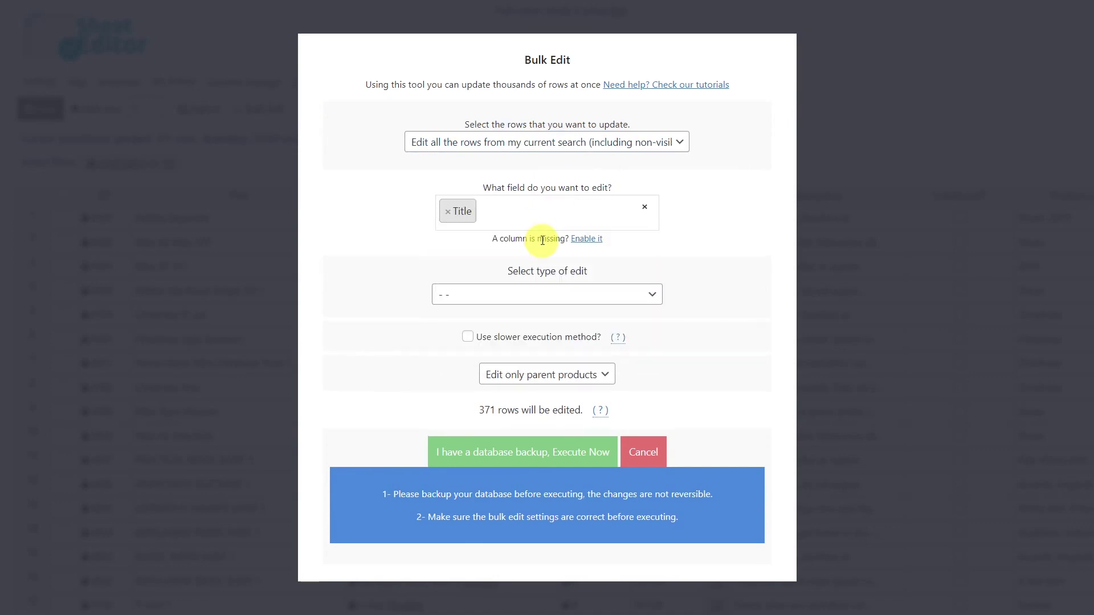
Append "- On sale!" to the product titles, execute the bulk edit and close its results.
left_click(528, 295)
left_click(473, 392)
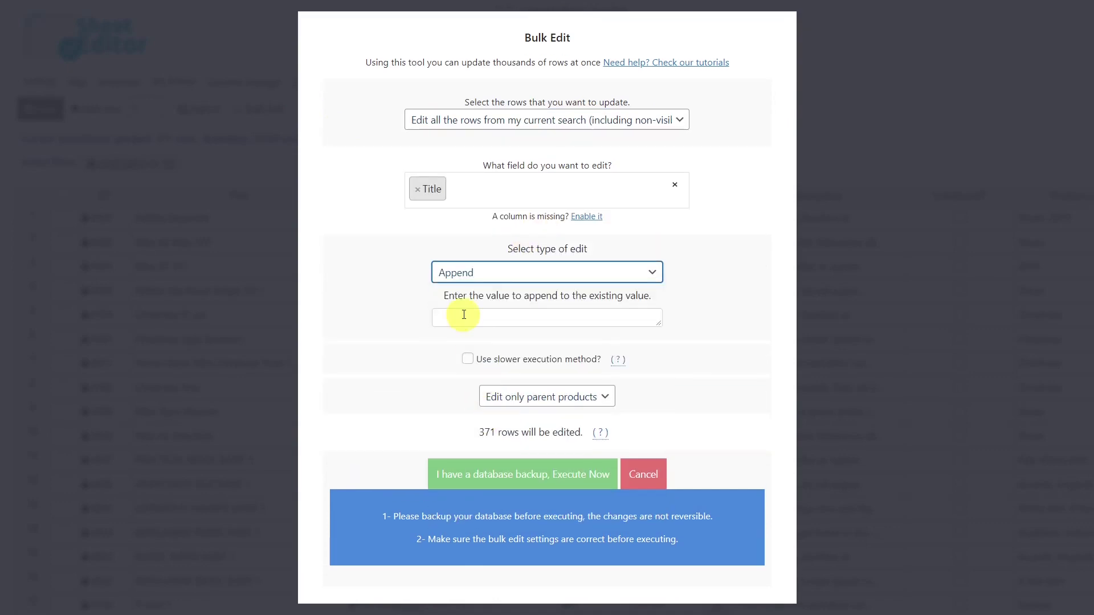
left_click(464, 314)
type("- On sale!")
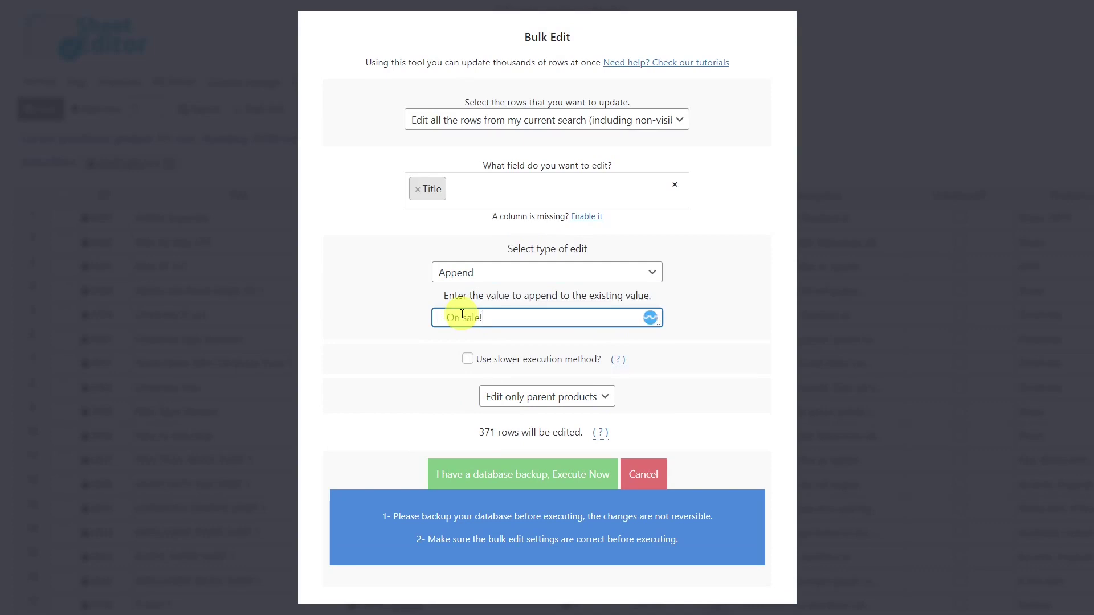
left_click(544, 482)
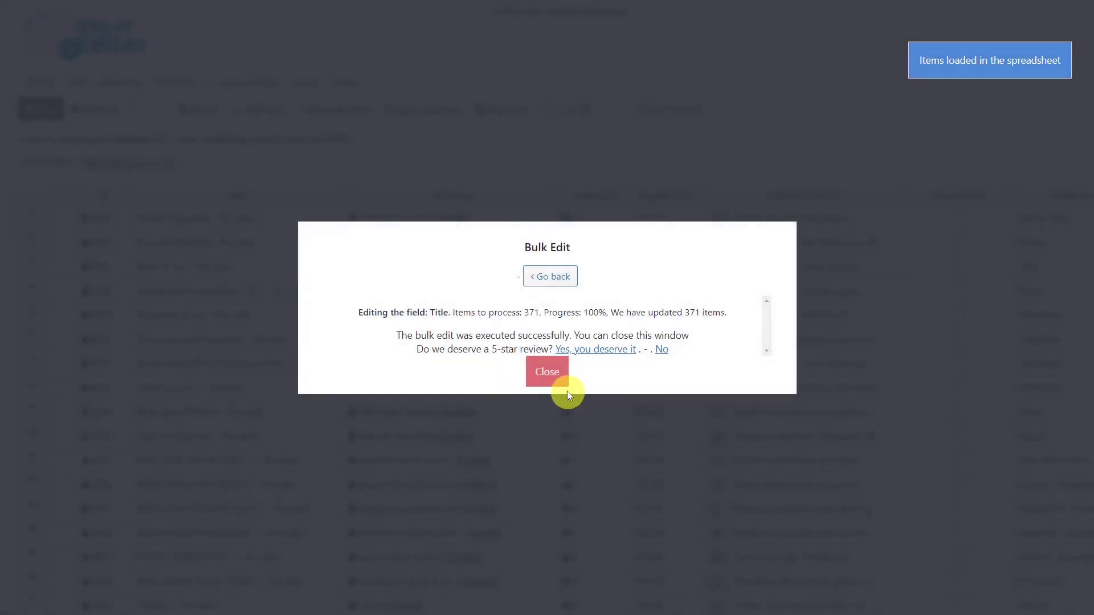
left_click(549, 371)
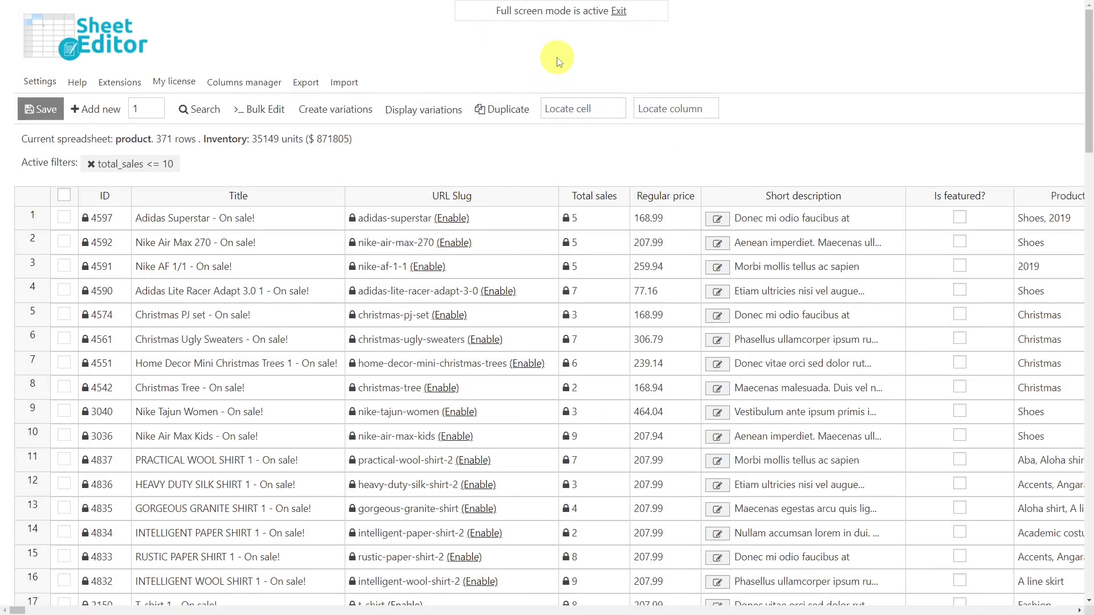
Set up a bulk edit of the Short description field for all rows from the current search.
left_click(269, 108)
left_click(654, 142)
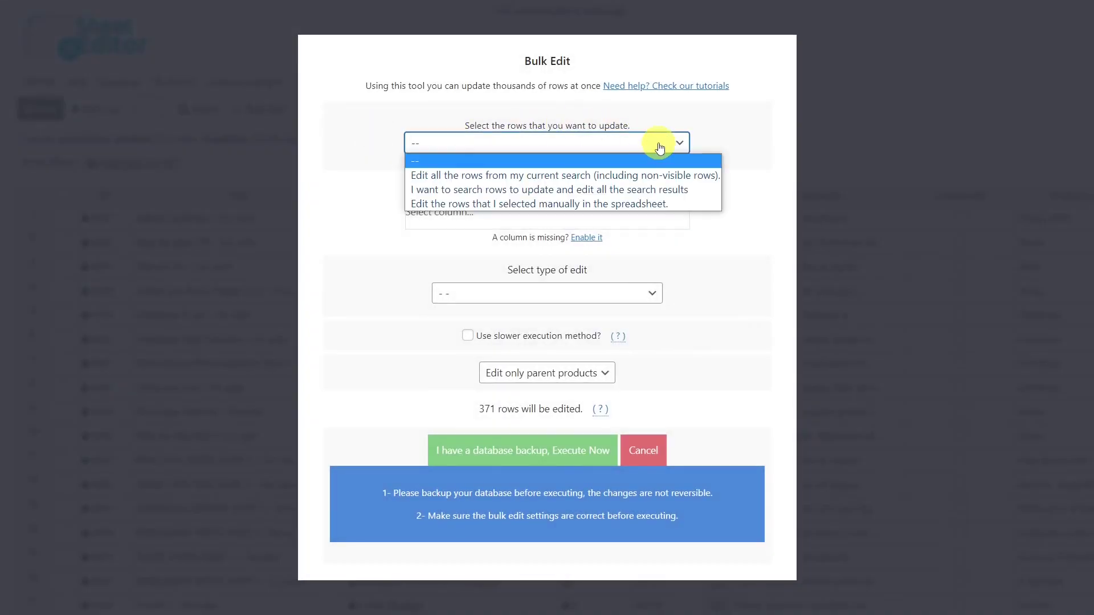
left_click(550, 175)
left_click(547, 208)
type("sho")
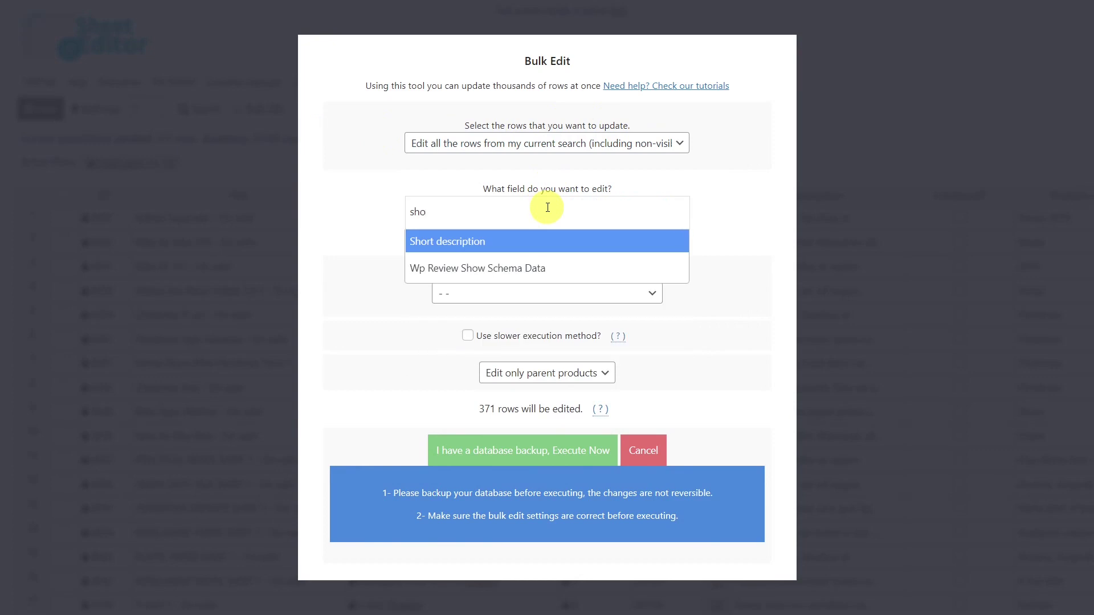
left_click(525, 241)
Append "– Get 30% OFF for a limited time!" to the short descriptions, execute the bulk edit and check the first product's description.
left_click(530, 295)
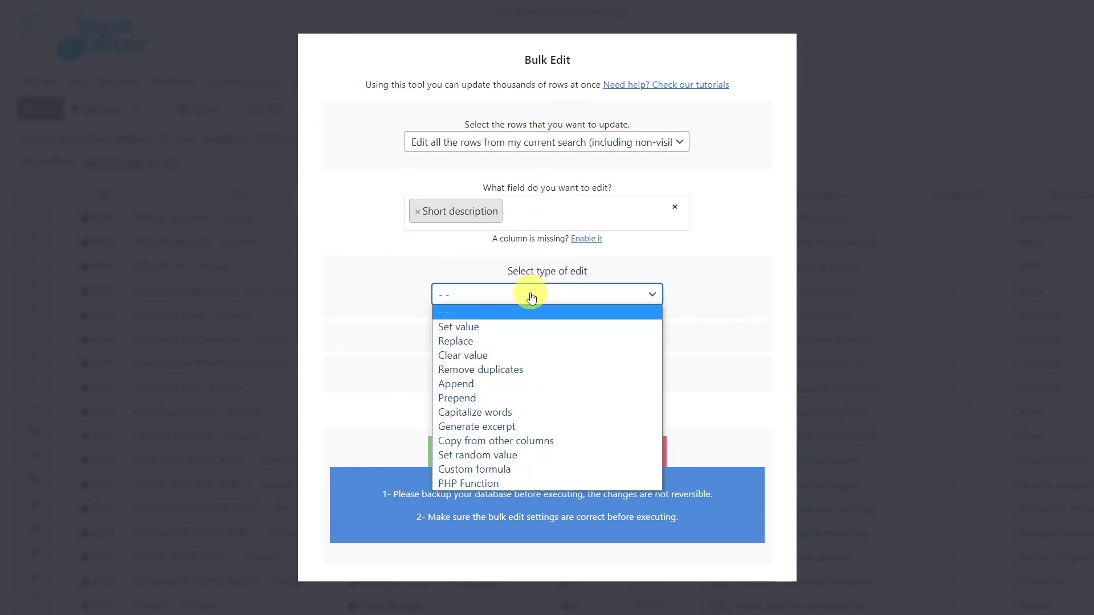
key("Escape")
key("a")
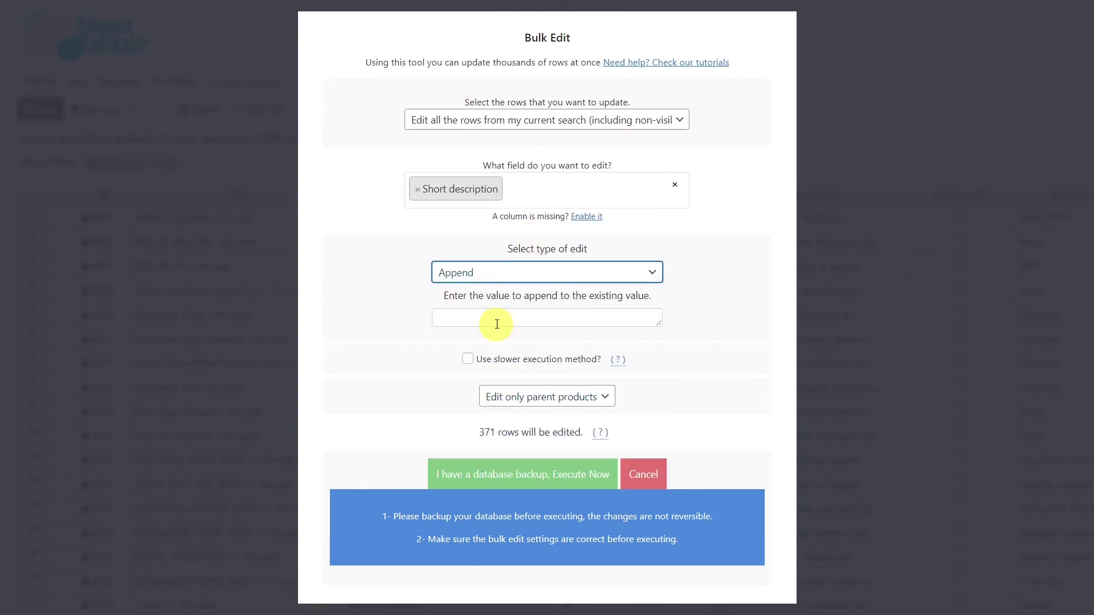
left_click(494, 317)
type("– Get 30% OFF for a limited time!")
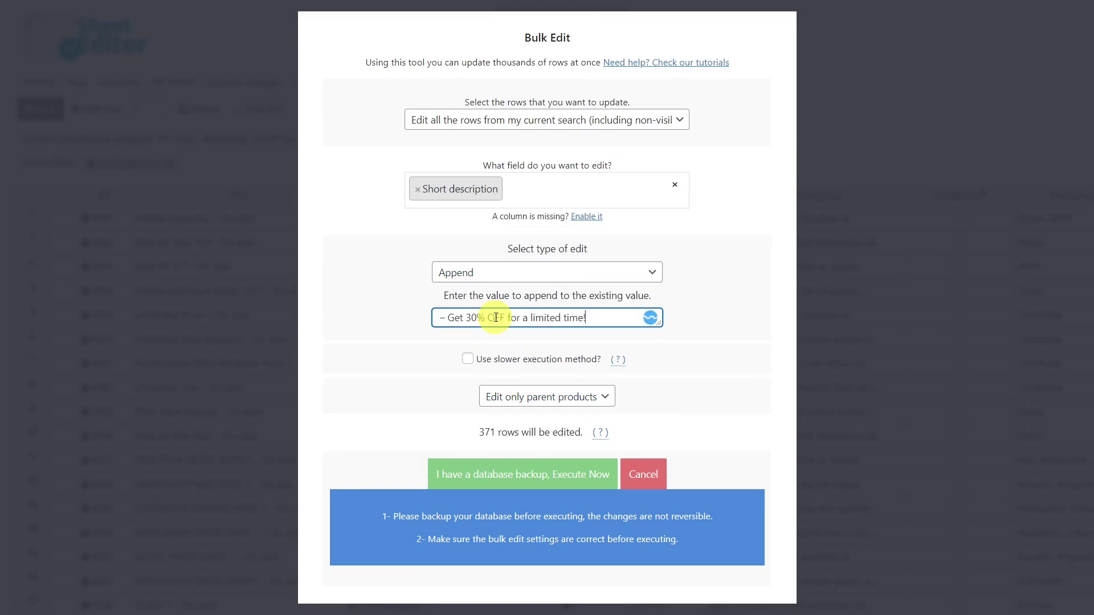
left_click(527, 473)
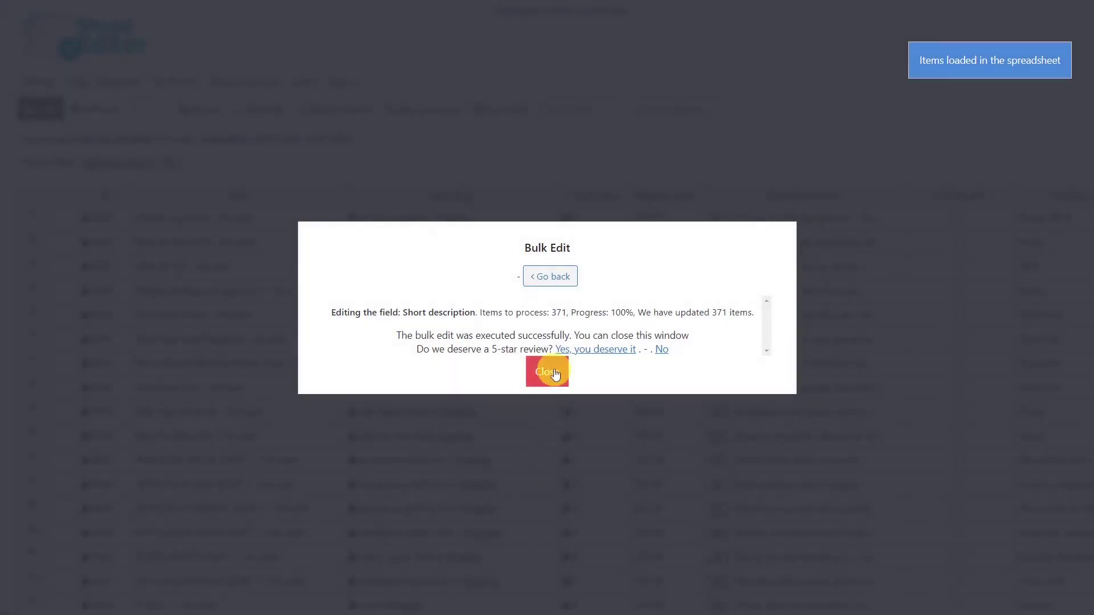
left_click(544, 371)
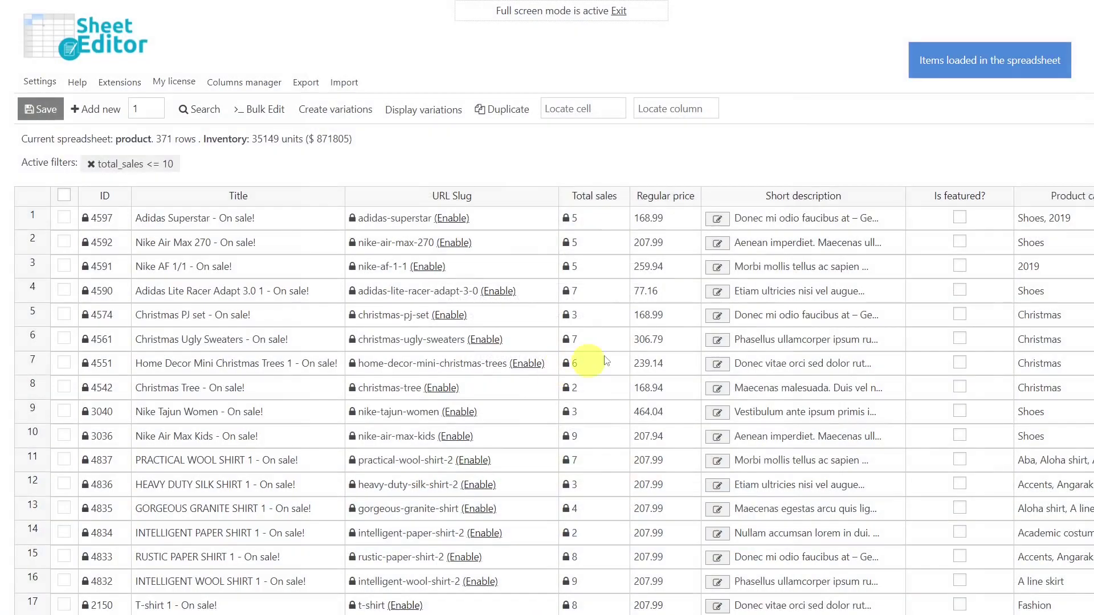
double_click(813, 216)
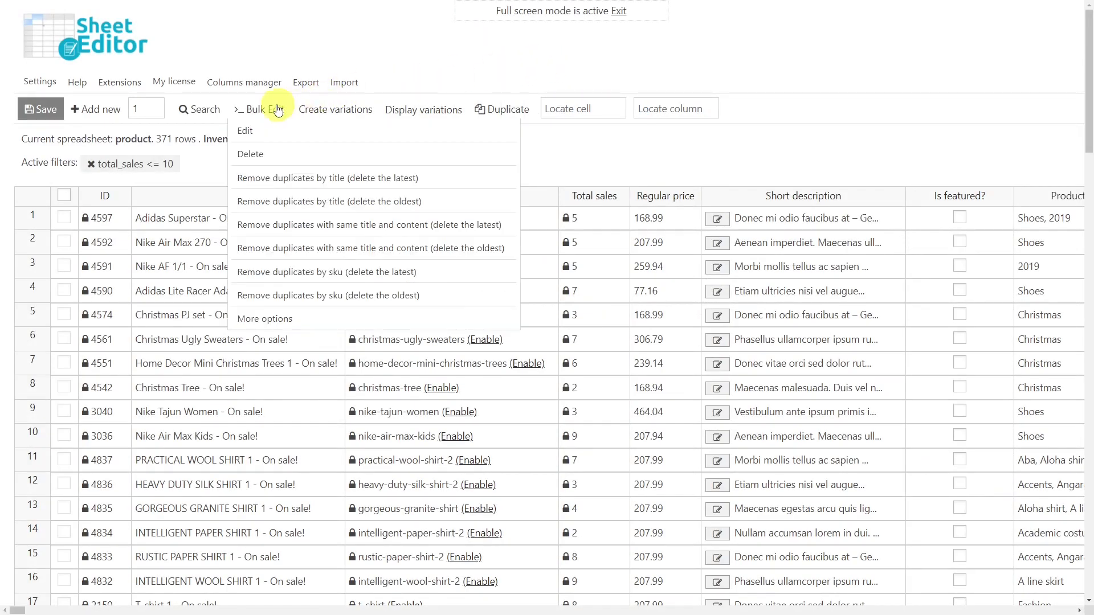
Set up a bulk edit of the "Is featured?" field for all rows from the current search.
left_click(273, 107)
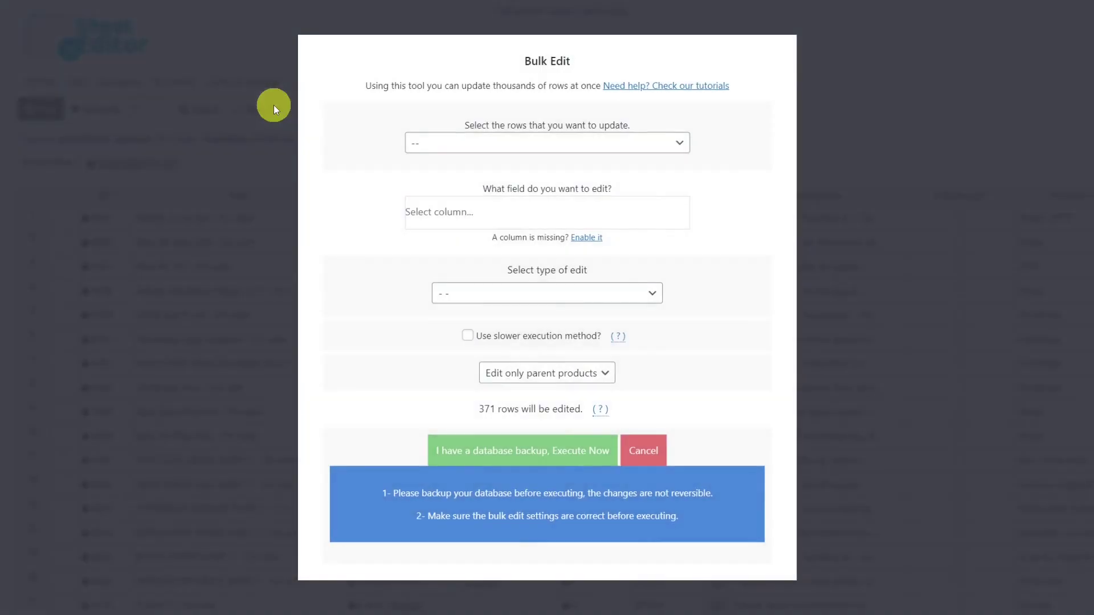
left_click(674, 140)
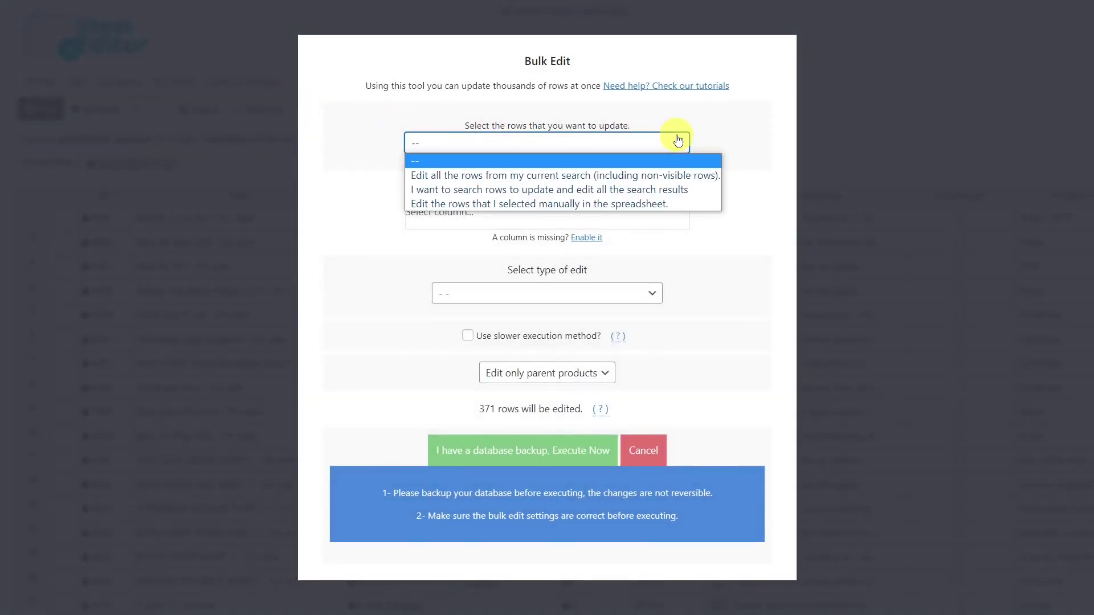
left_click(522, 177)
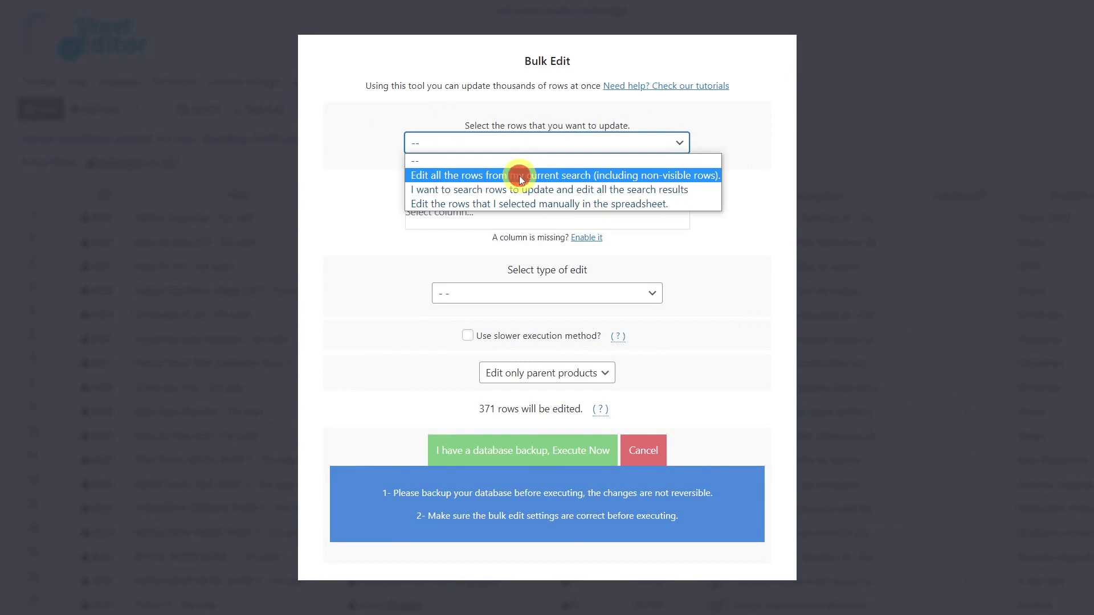
left_click(503, 209)
type("is f")
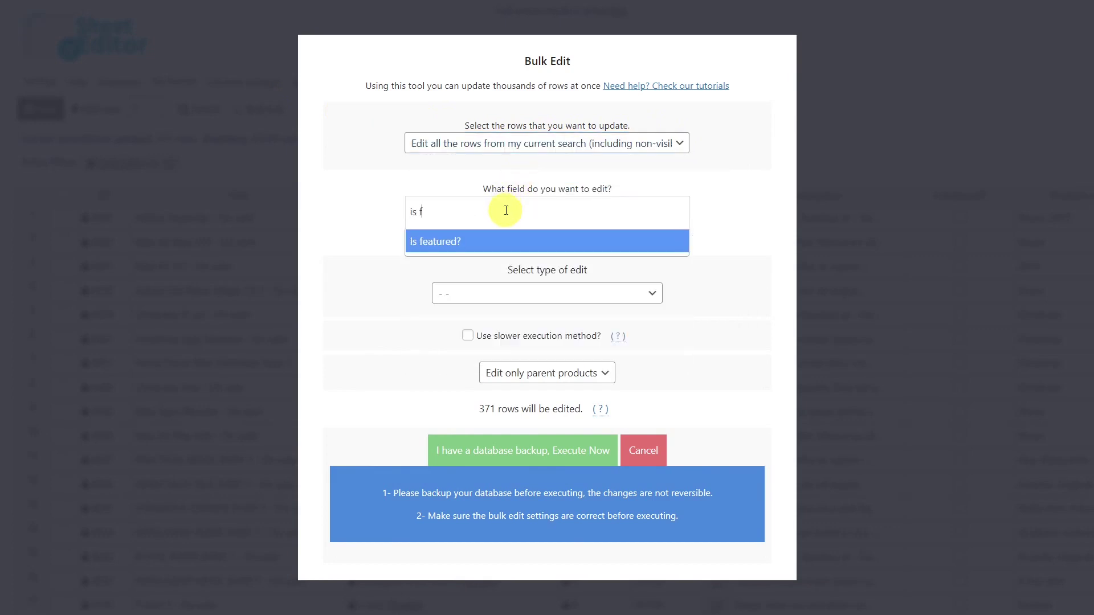
left_click(525, 242)
Set the "Is featured?" value to enabled with the Set value edit type, execute the bulk edit and close its results.
left_click(545, 295)
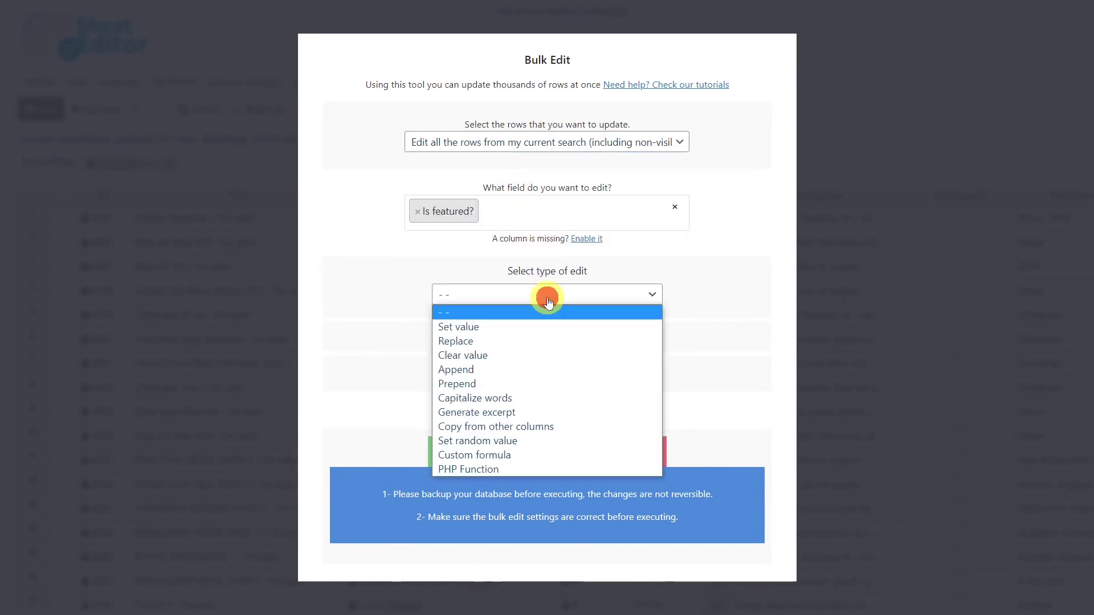
left_click(483, 326)
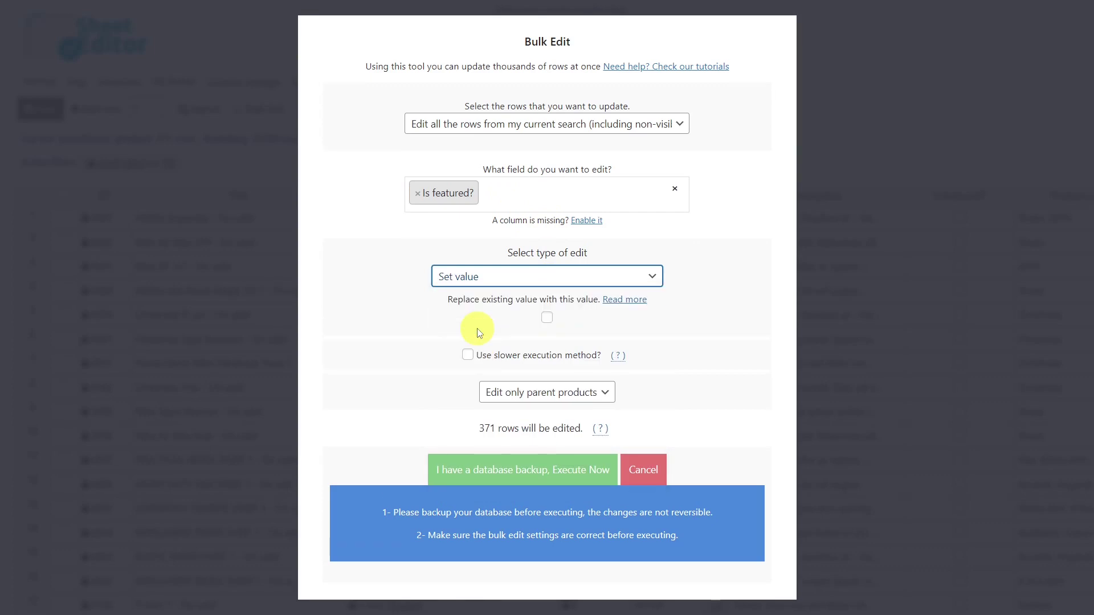
left_click(547, 318)
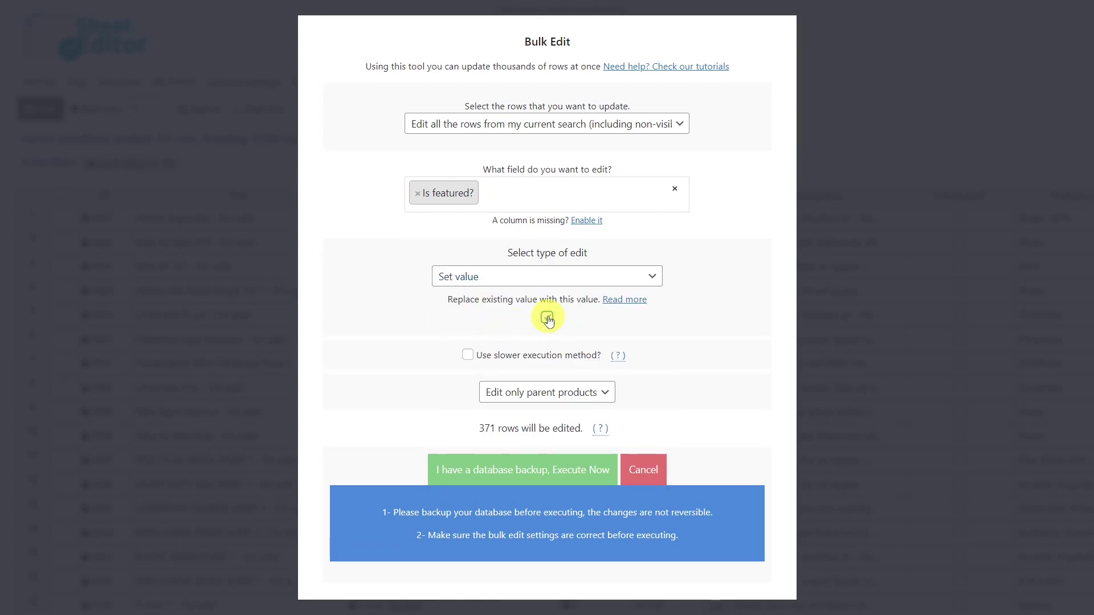
left_click(548, 467)
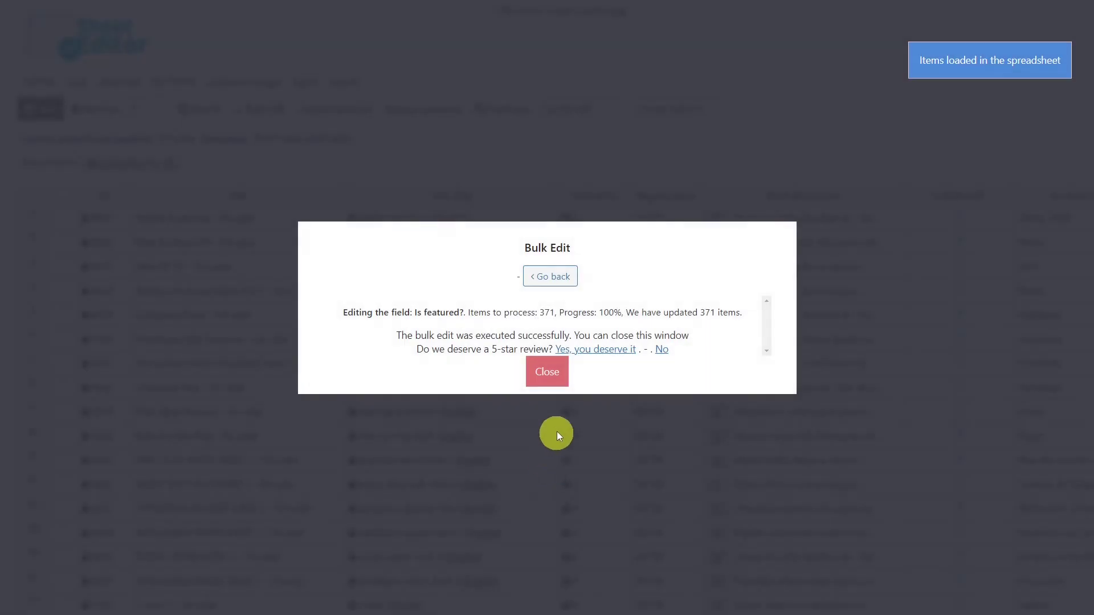
left_click(547, 373)
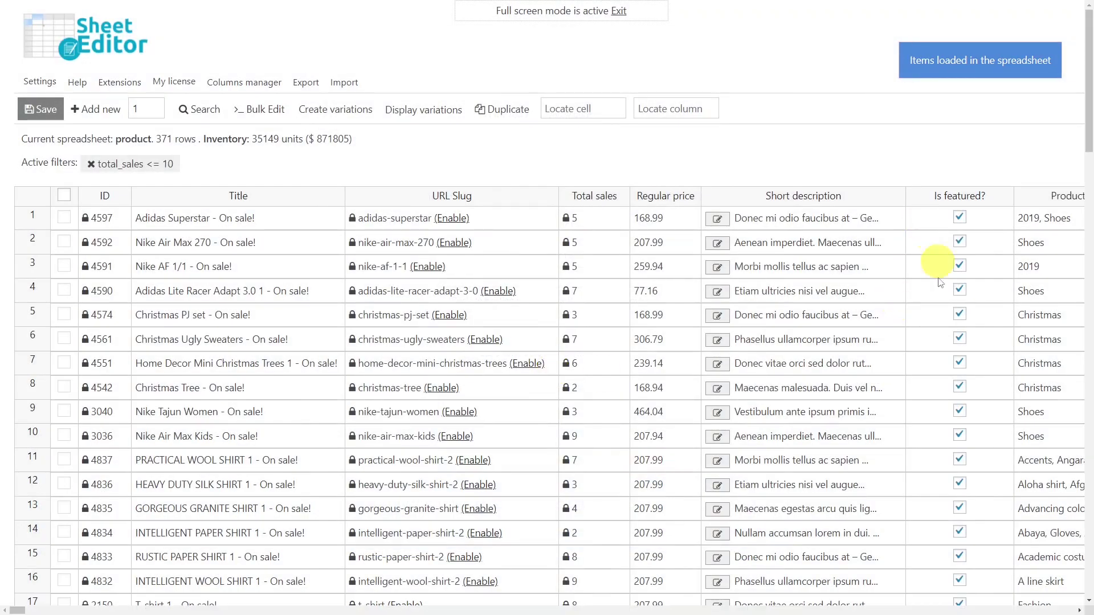